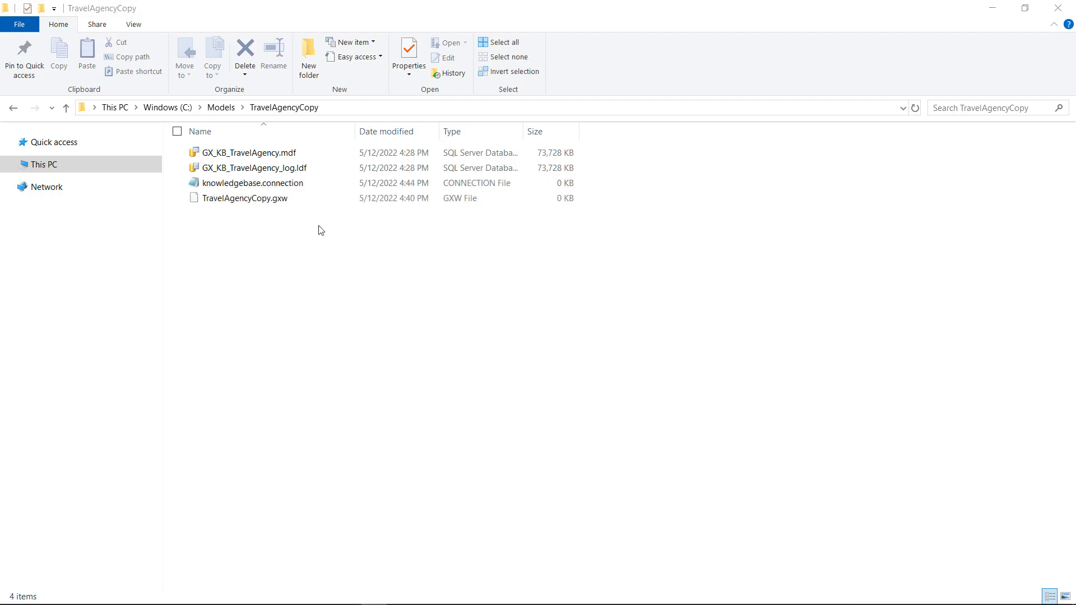
Step: Open the knowledgebase.connection file from the TravelAgencyCopy folder in Notepad
{"action": "left_click", "coordinate": [289, 184]}
{"action": "right_click", "coordinate": [288, 184]}
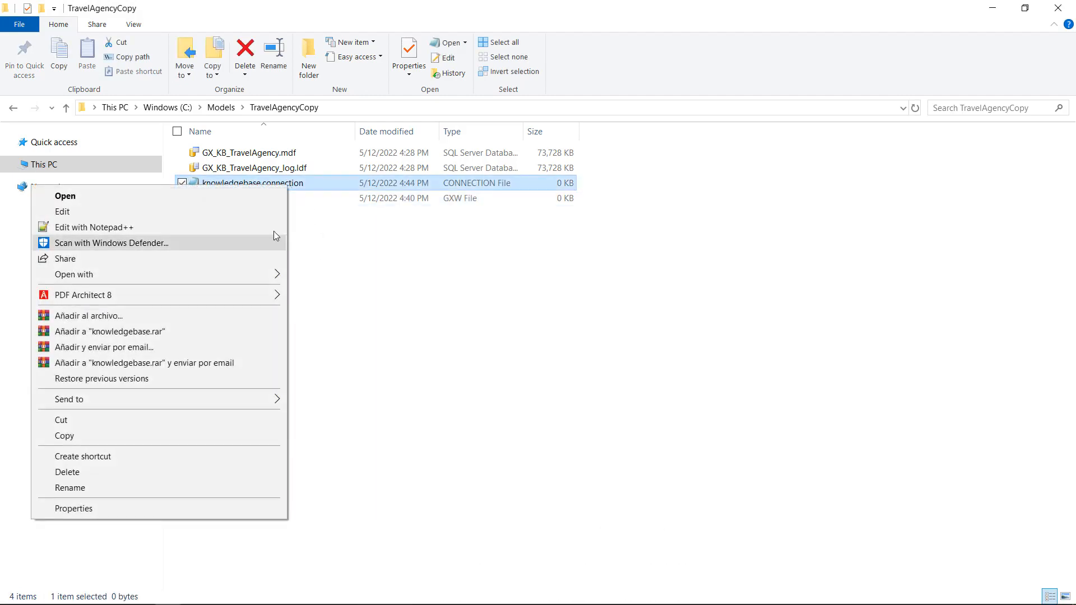
{"action": "mouse_move", "coordinate": [257, 274]}
{"action": "left_click", "coordinate": [343, 292]}
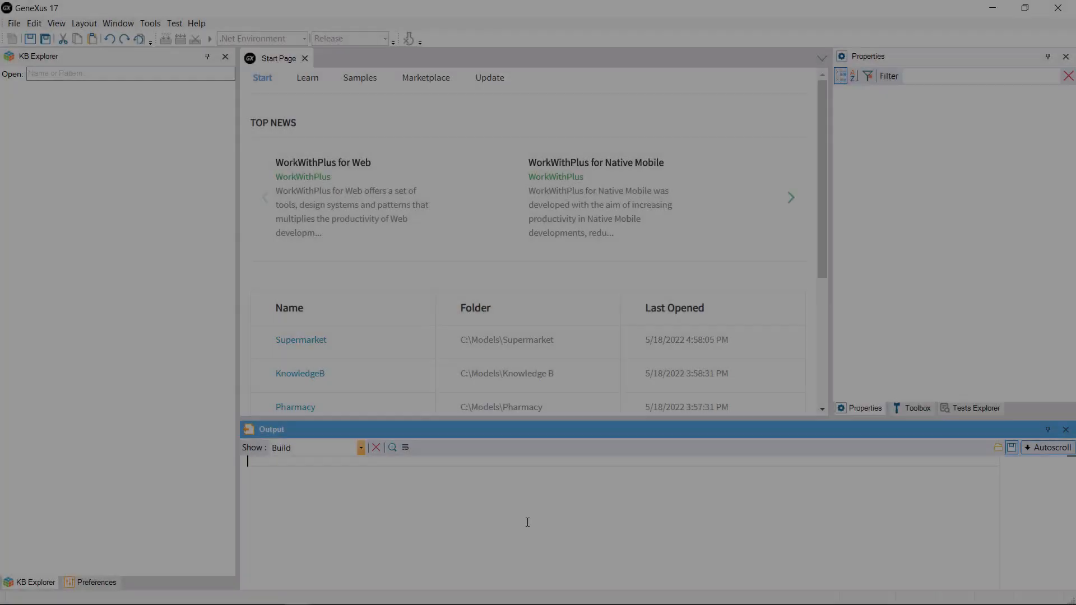
Step: Launch Microsoft SQL Server Management Studio 18 as administrator and connect to GXN896\SQLEXPRESS with Windows Authentication
{"action": "key", "text": "super"}
{"action": "type", "text": "manag"}
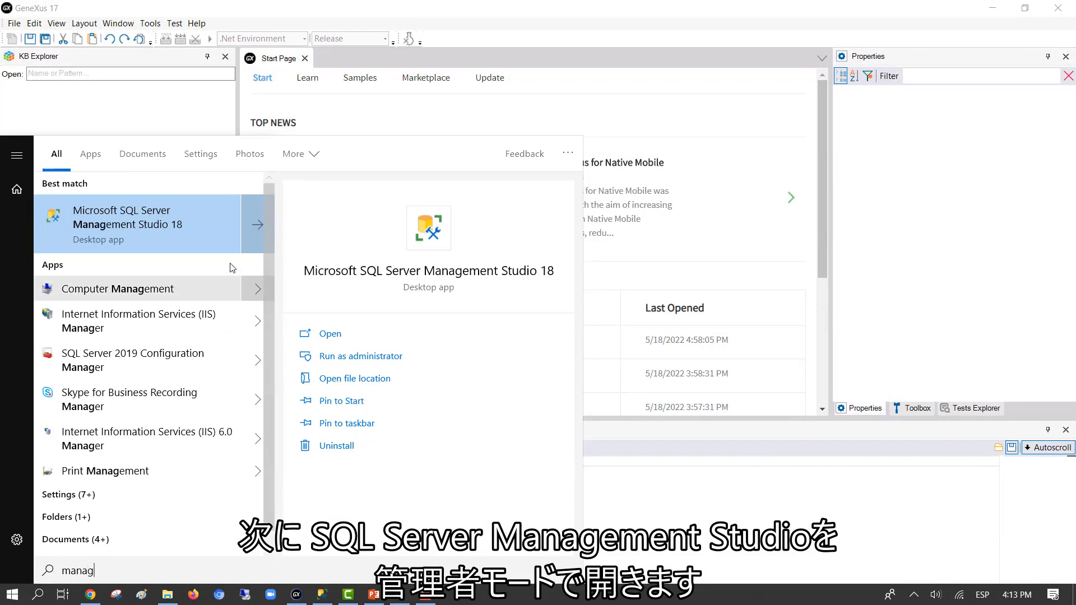
{"action": "right_click", "coordinate": [170, 230]}
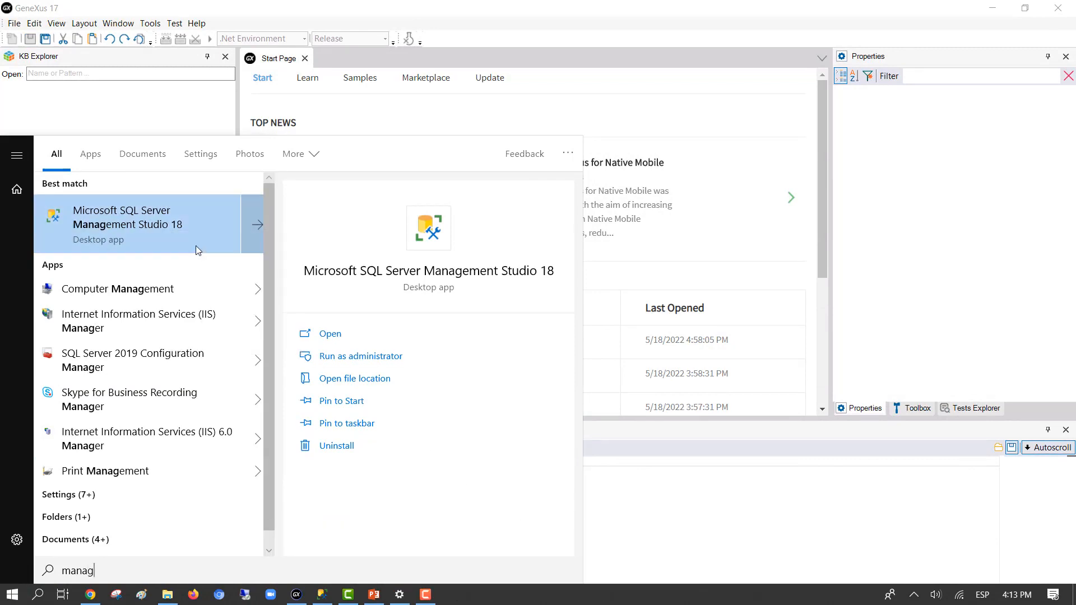
{"action": "left_click", "coordinate": [198, 250]}
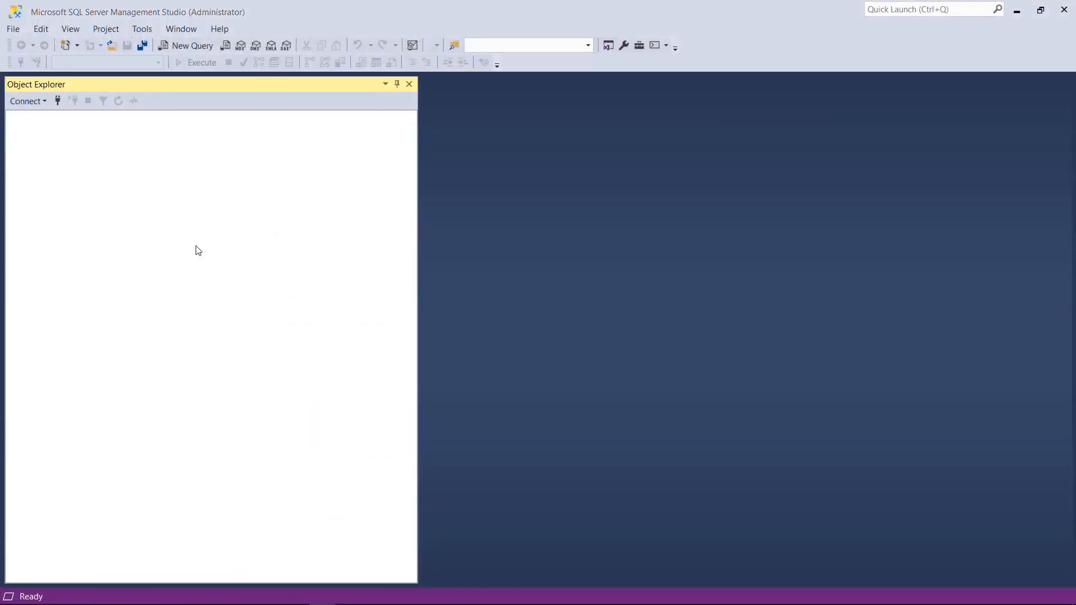
{"action": "left_click", "coordinate": [490, 334]}
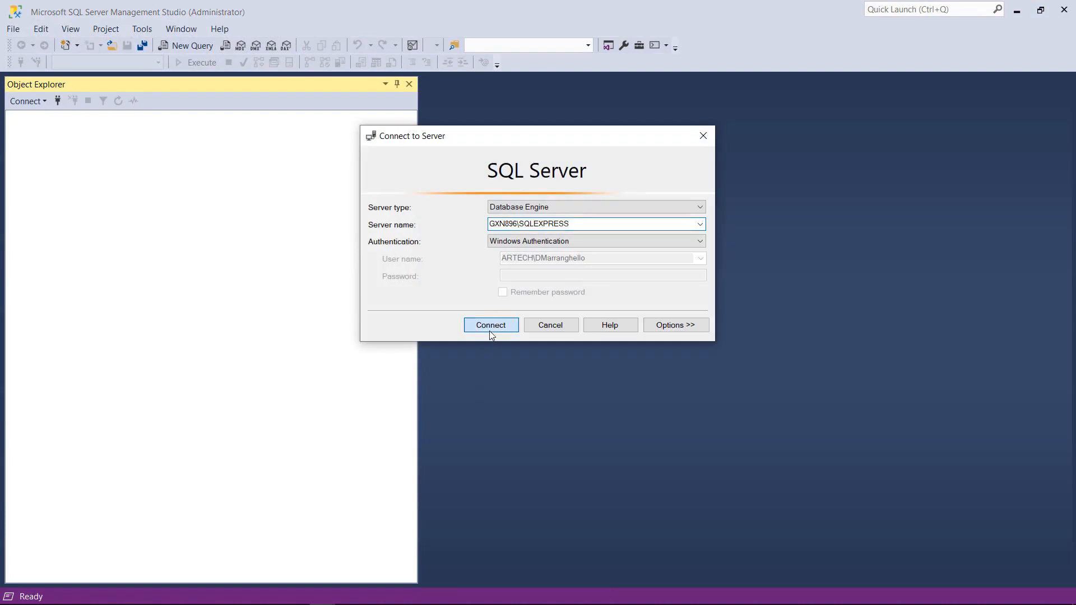
Step: Start attaching a database and add GX_KB_TravelAgency.mdf from C:\Models\TravelAgencyCopy as the file to attach
{"action": "right_click", "coordinate": [79, 133]}
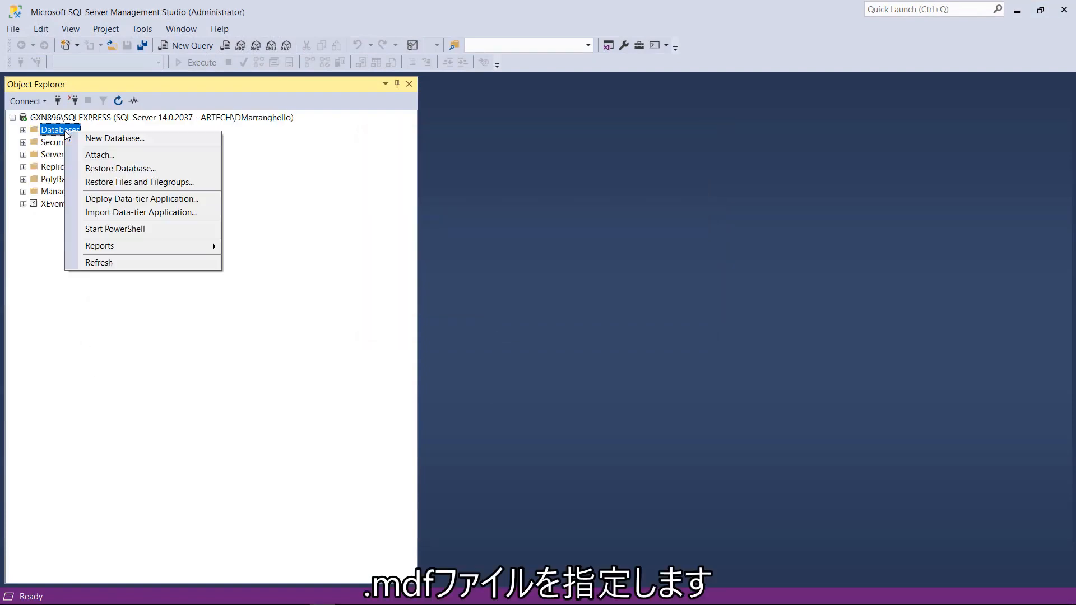
{"action": "left_click", "coordinate": [101, 155]}
{"action": "left_click", "coordinate": [659, 300]}
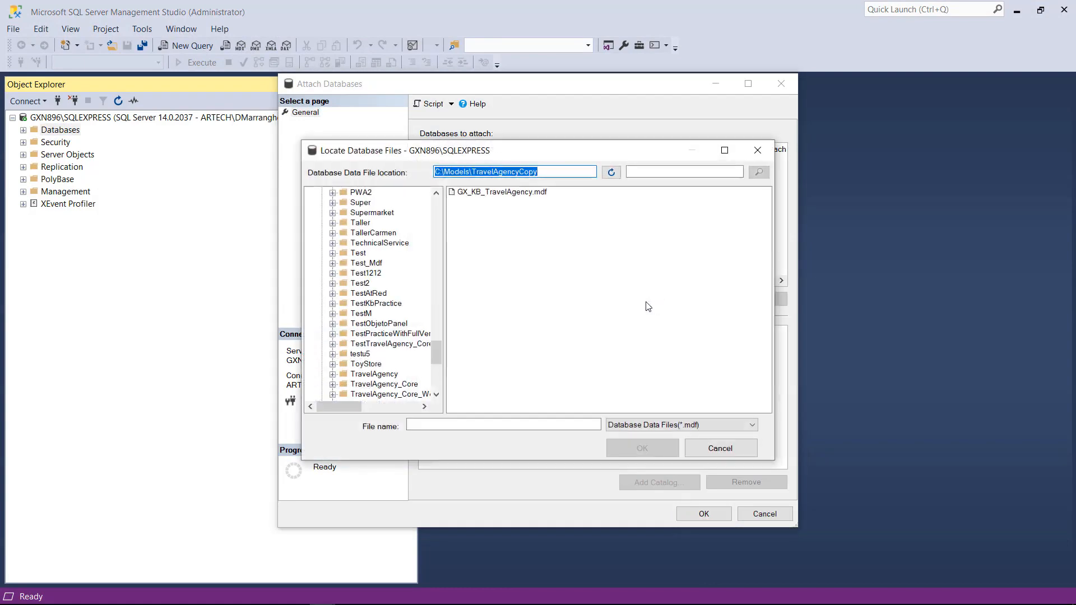
{"action": "left_click", "coordinate": [516, 192]}
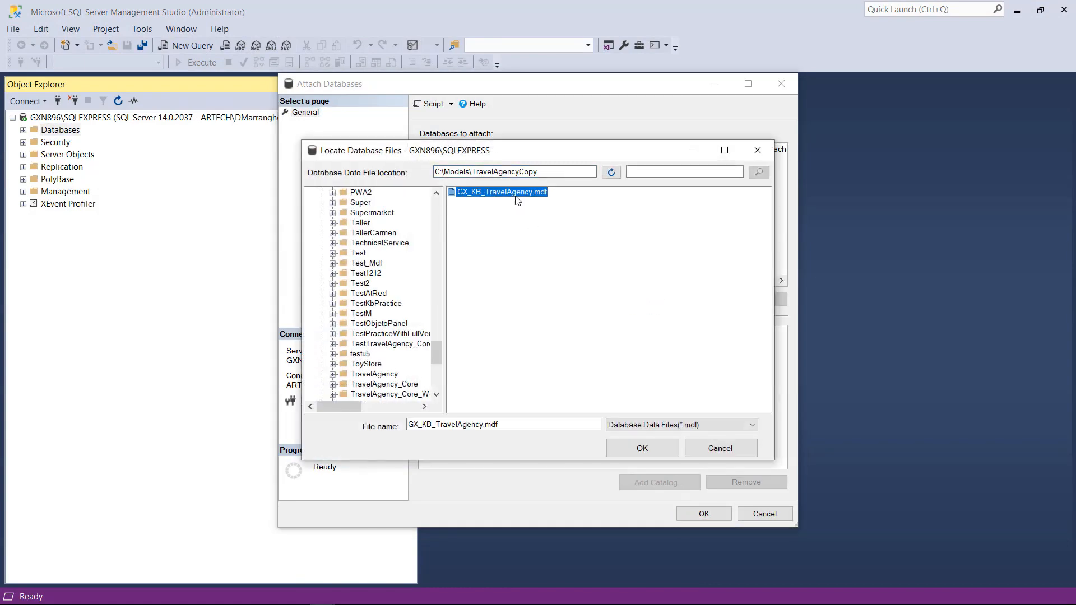
{"action": "left_click", "coordinate": [639, 451]}
Step: Set the Attach As name to GX_KB_TravelAgencyCopy and attach the database
{"action": "left_click_drag", "start_coordinate": [492, 281], "coordinate": [568, 281]}
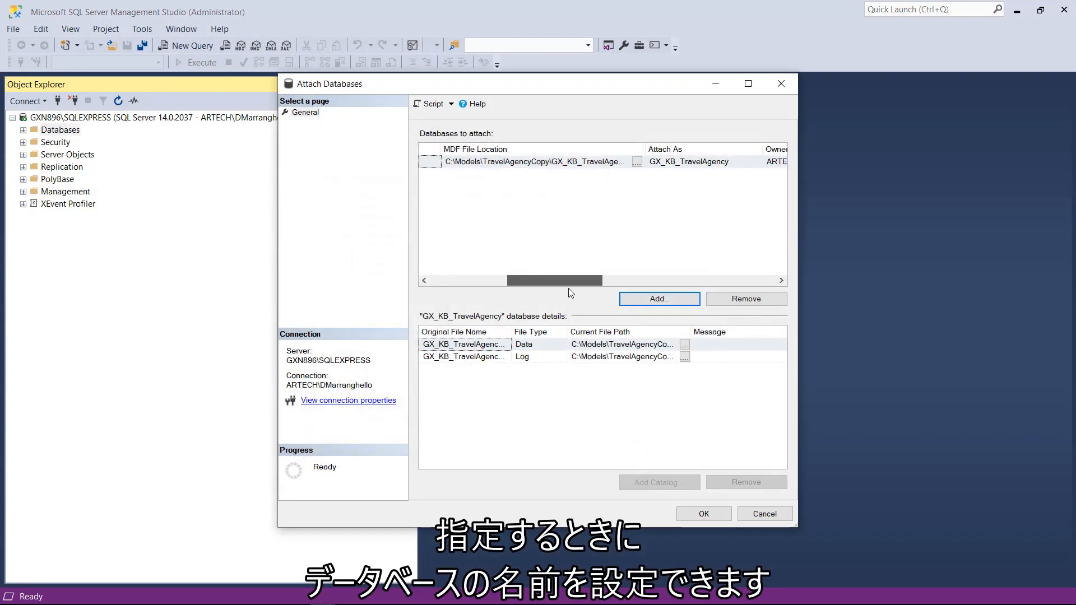
{"action": "left_click", "coordinate": [735, 161]}
{"action": "type", "text": "Copy"}
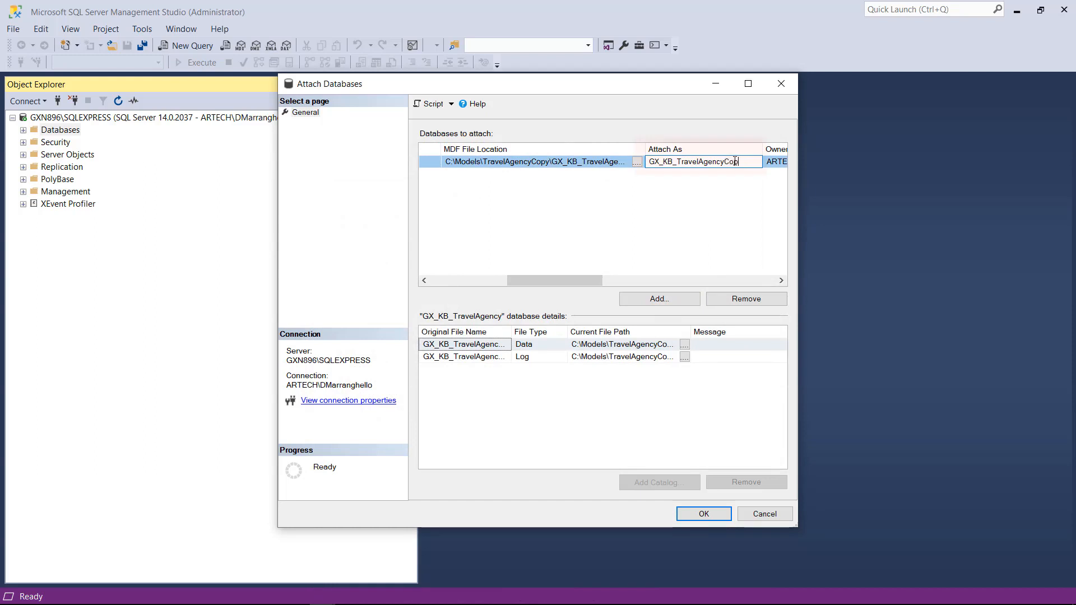
{"action": "left_click", "coordinate": [572, 220]}
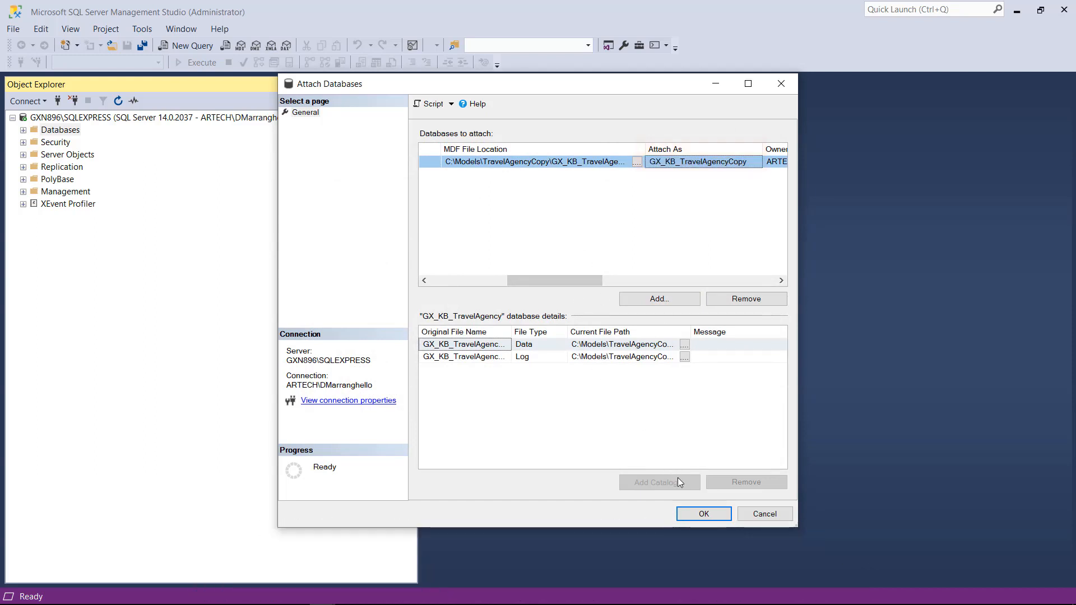
{"action": "left_click", "coordinate": [702, 514]}
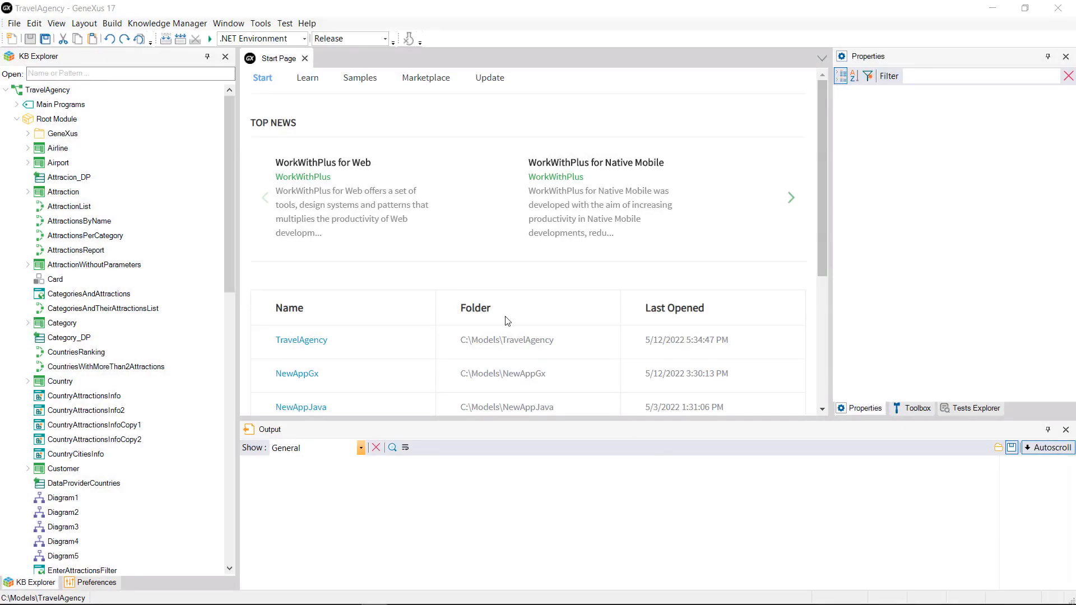
Step: In GeneXus, open the knowledge base file TravelAgencyCopy.gxw from C:\Models\TravelAgencyCopy and run the application
{"action": "left_click", "coordinate": [12, 24]}
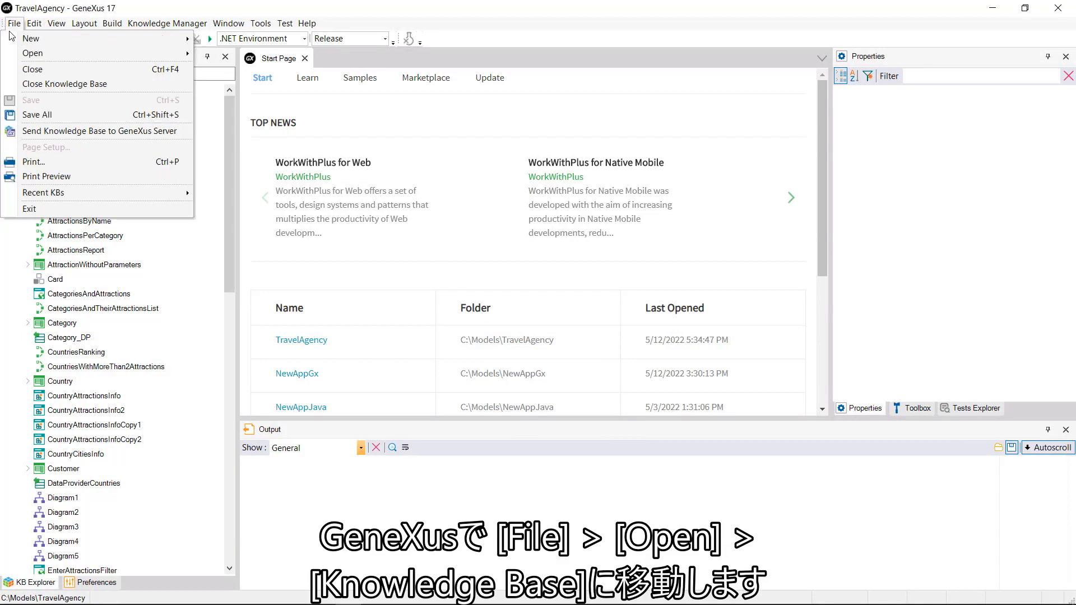
{"action": "mouse_move", "coordinate": [27, 56]}
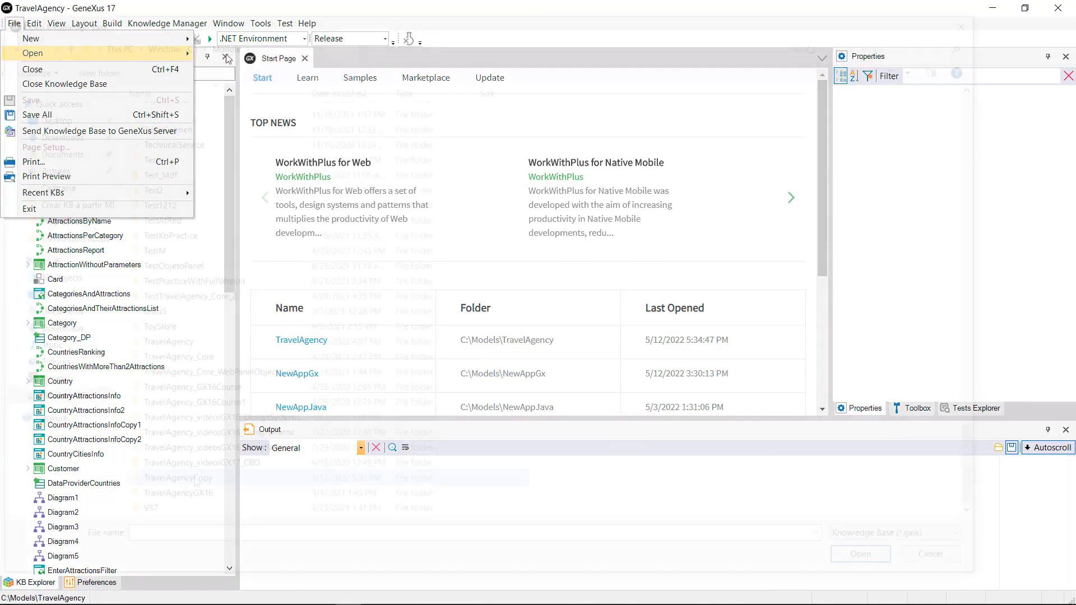
{"action": "left_click", "coordinate": [230, 55]}
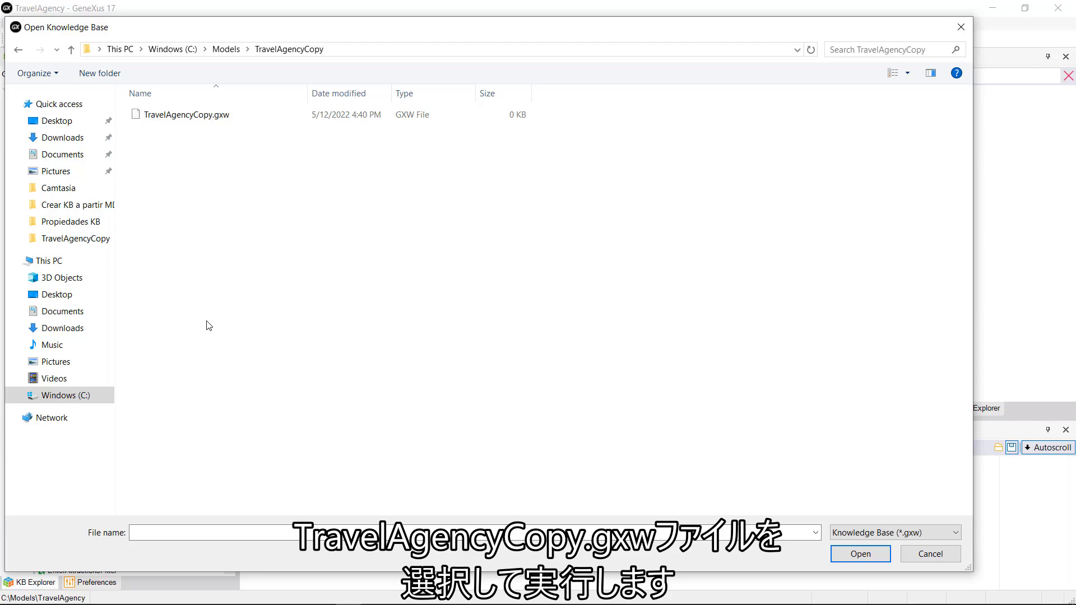
{"action": "double_click", "coordinate": [200, 115]}
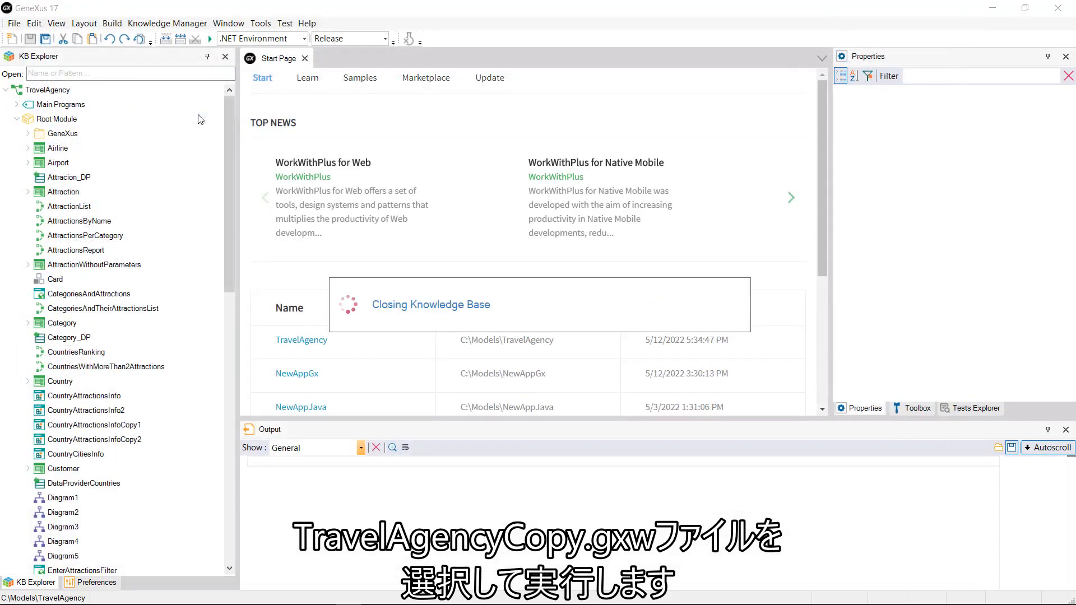
{"action": "left_click", "coordinate": [211, 40]}
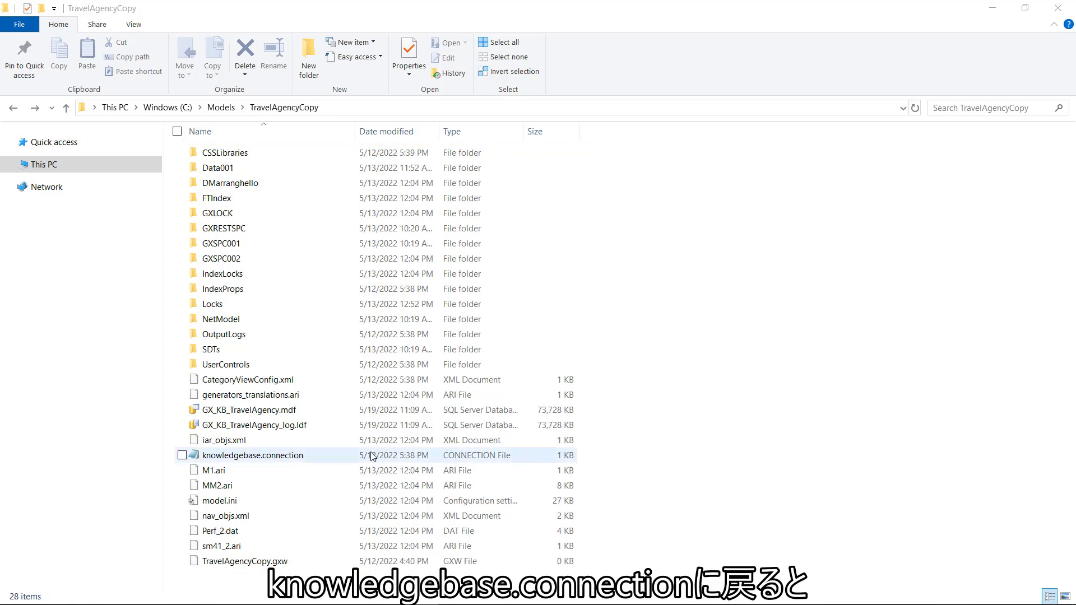
Step: Reopen knowledgebase.connection in the TravelAgencyCopy folder to review its connection settings
{"action": "double_click", "coordinate": [297, 455]}
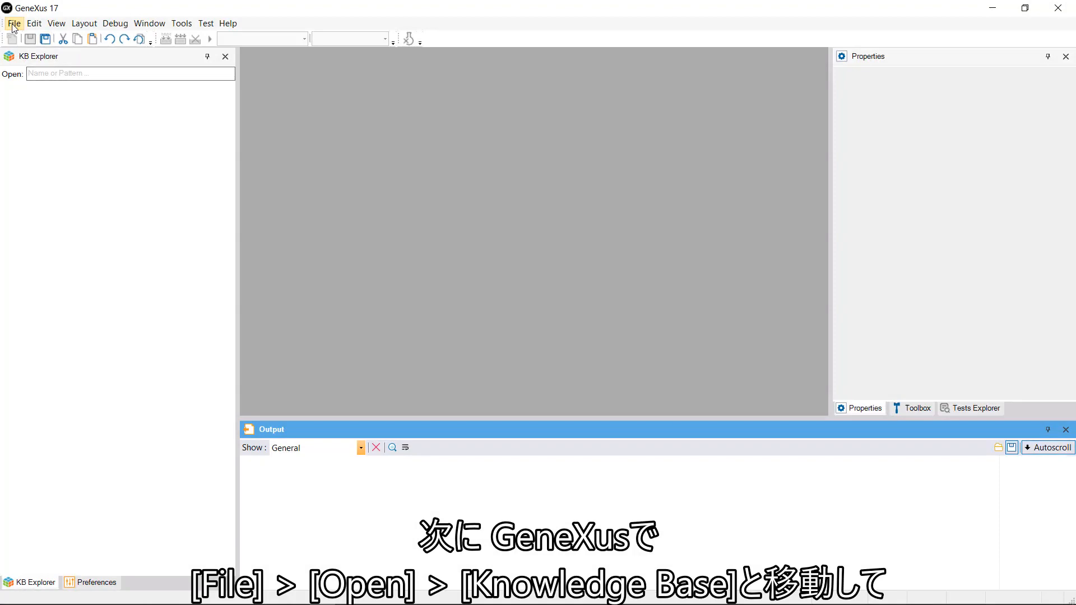
Step: In GeneXus, open GX_KB_Supermarket.mdf from C:\Models\Supermarket using the Knowledge Base DB (*.mdf) file type, and run the application
{"action": "left_click", "coordinate": [14, 25]}
{"action": "mouse_move", "coordinate": [39, 56]}
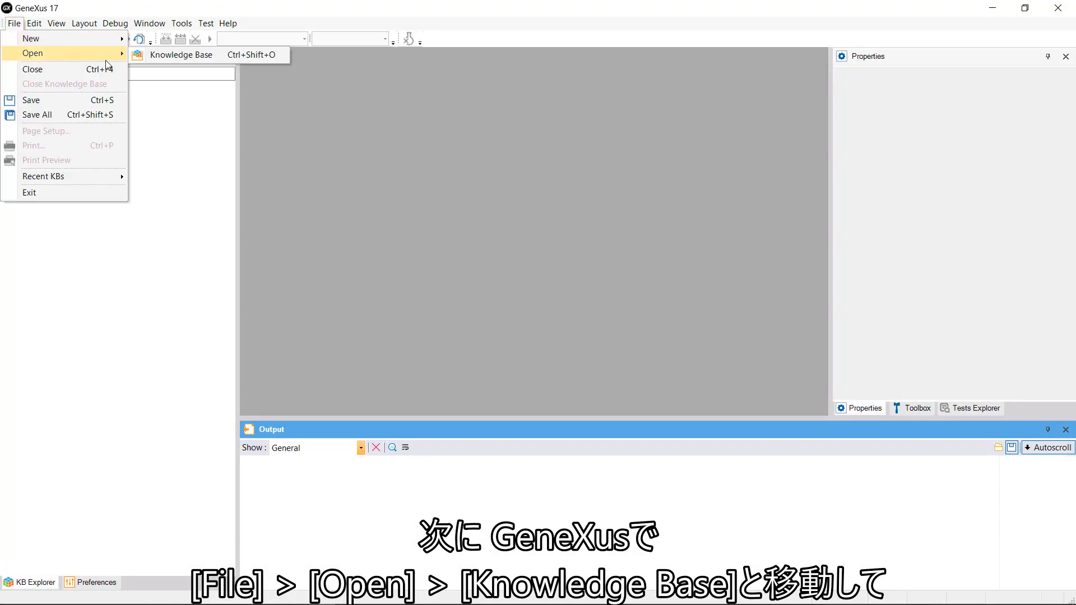
{"action": "left_click", "coordinate": [185, 55]}
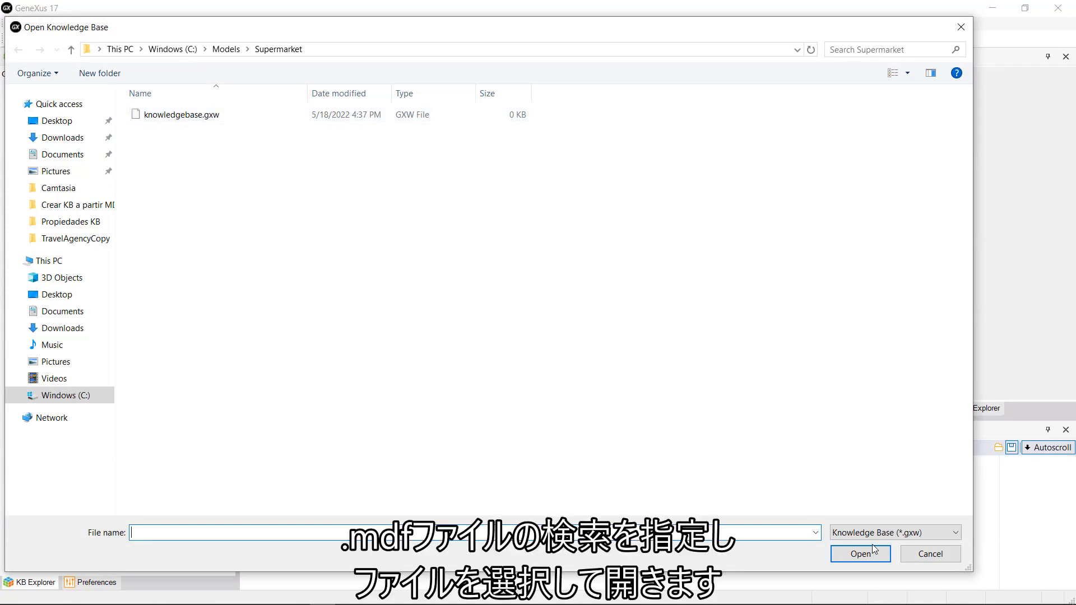
{"action": "left_click", "coordinate": [915, 537]}
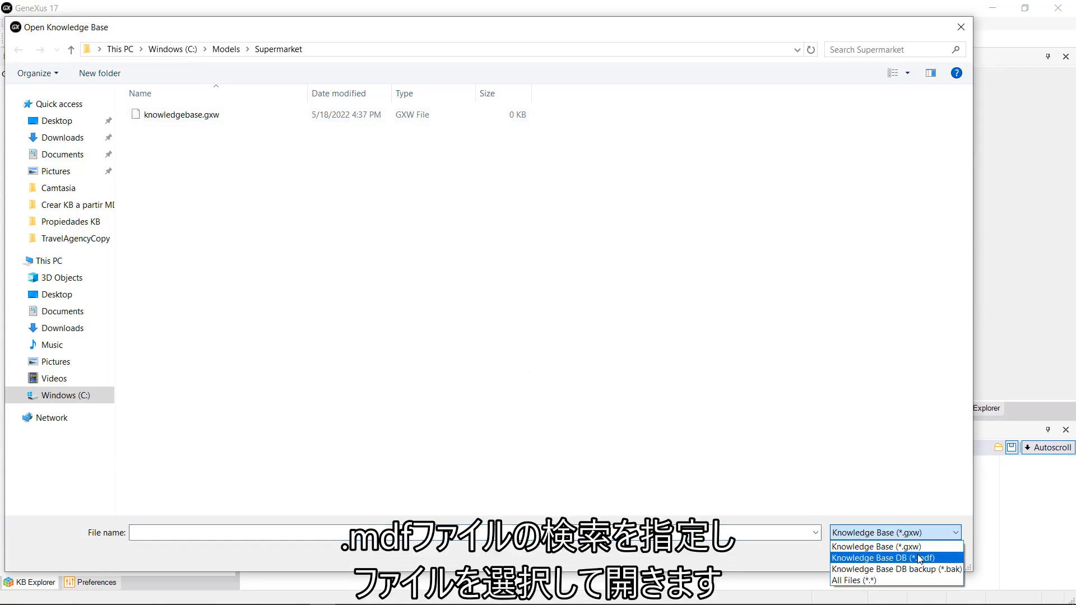
{"action": "left_click", "coordinate": [919, 557]}
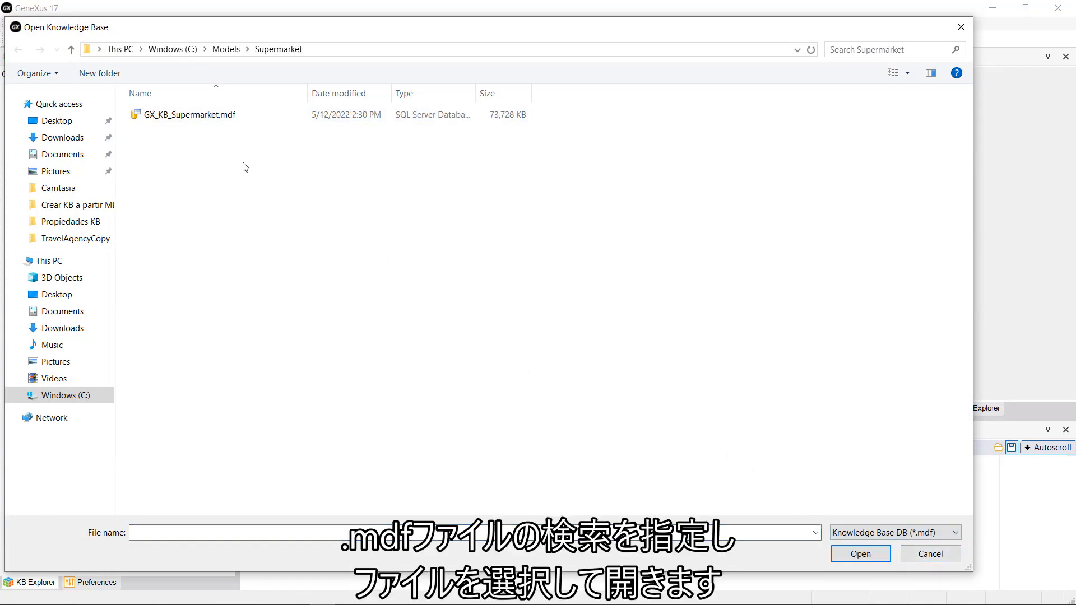
{"action": "double_click", "coordinate": [188, 119]}
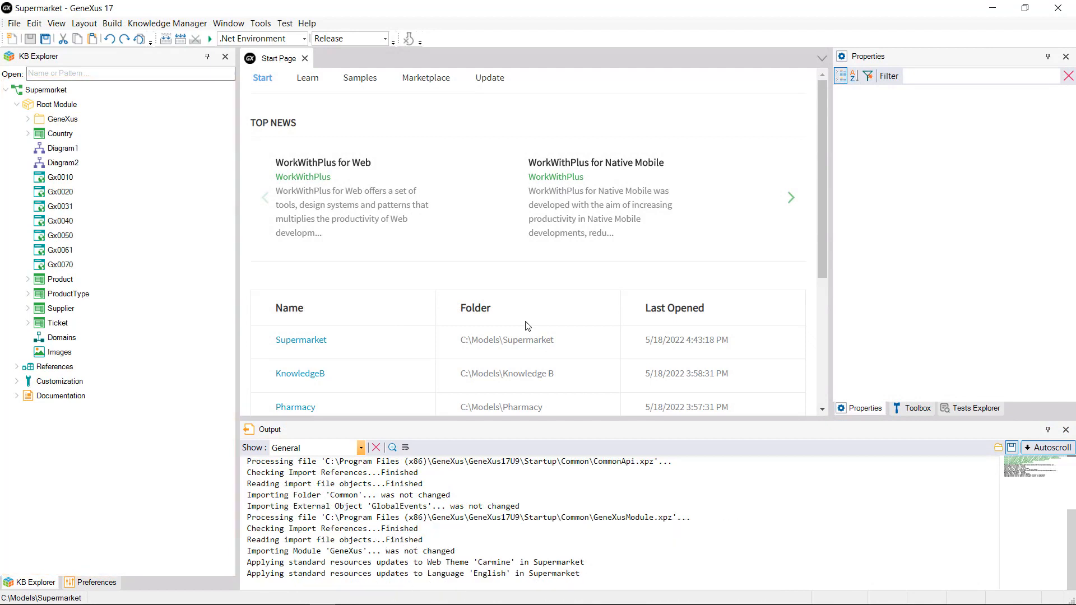
{"action": "left_click", "coordinate": [209, 38]}
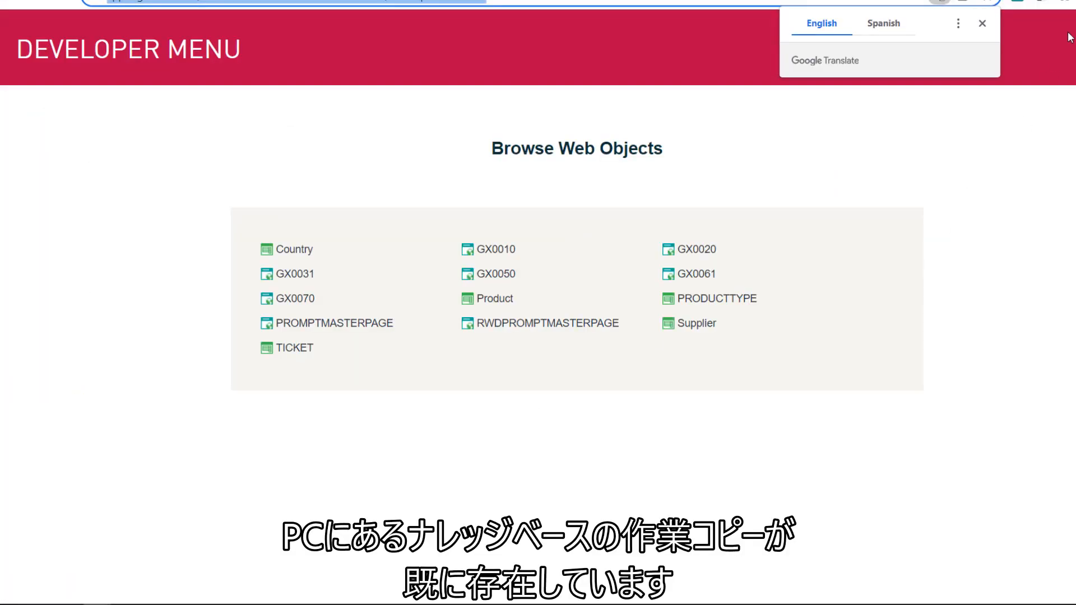
{"action": "left_click", "coordinate": [982, 24]}
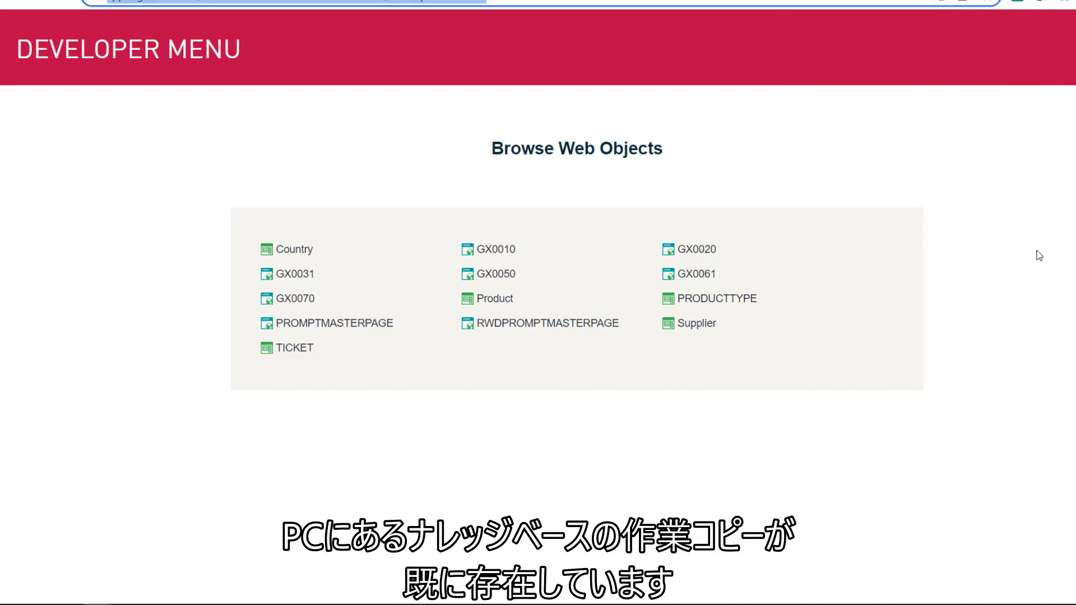